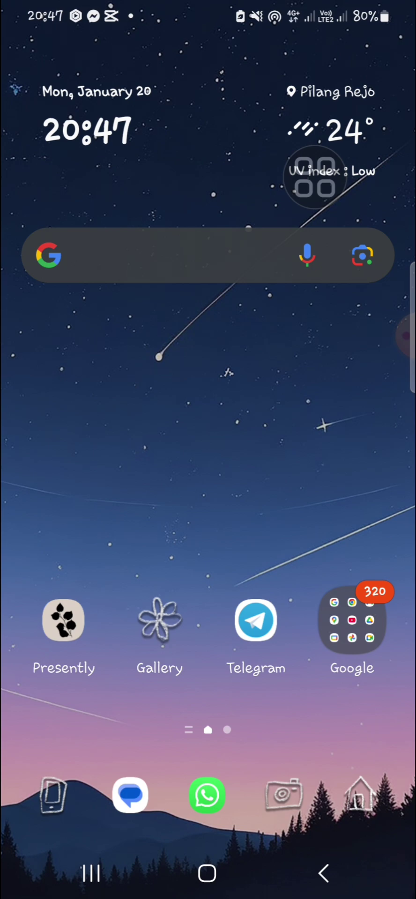
Swipe up on the Android home screen to reveal the app drawer
drag(207, 679, 207, 375)
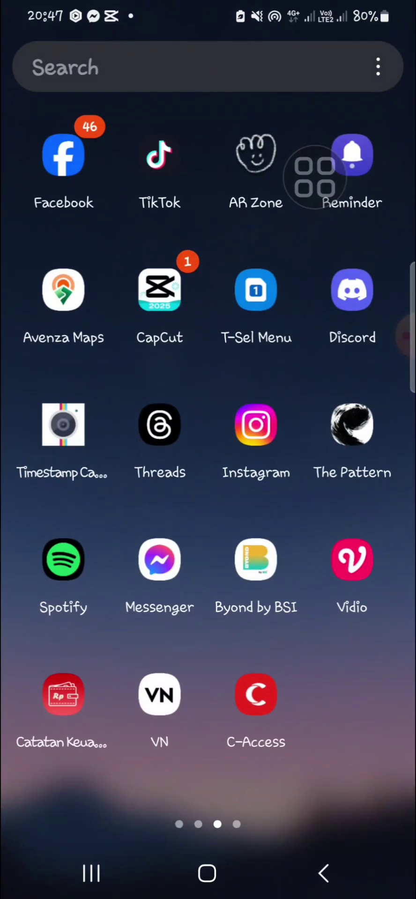
Launch VN and create a new video-based project
click(159, 694)
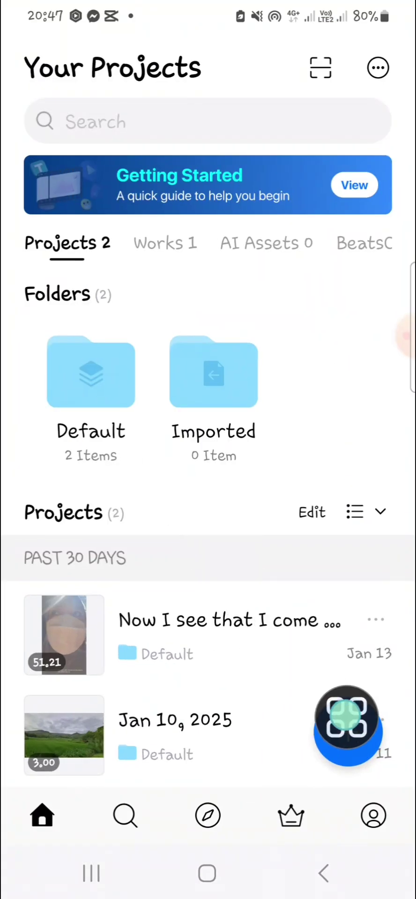
click(348, 732)
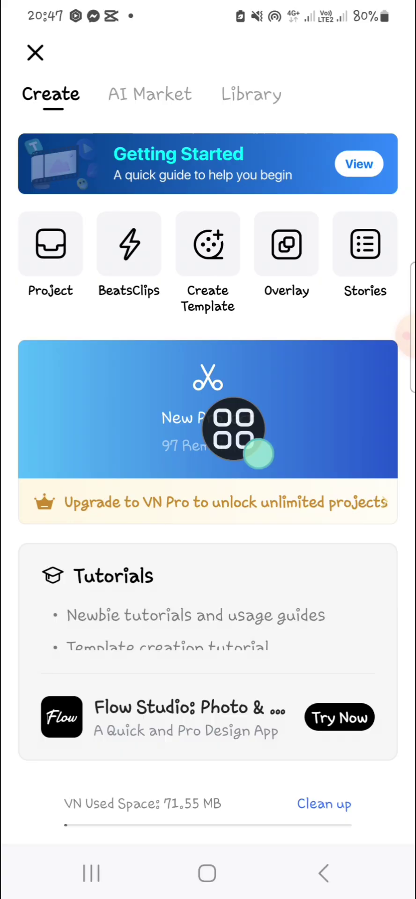
click(204, 404)
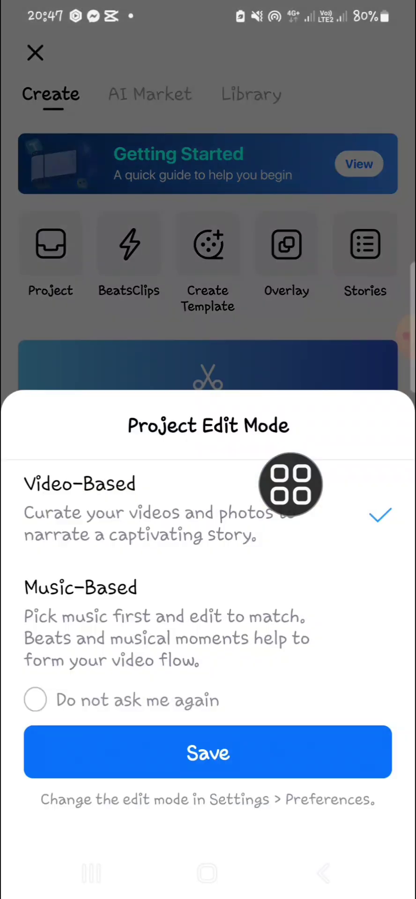
mouse_move(291, 485)
mouse_down()
mouse_move(257, 519)
mouse_move(265, 515)
mouse_move(120, 518)
mouse_move(231, 532)
mouse_up()
click(256, 755)
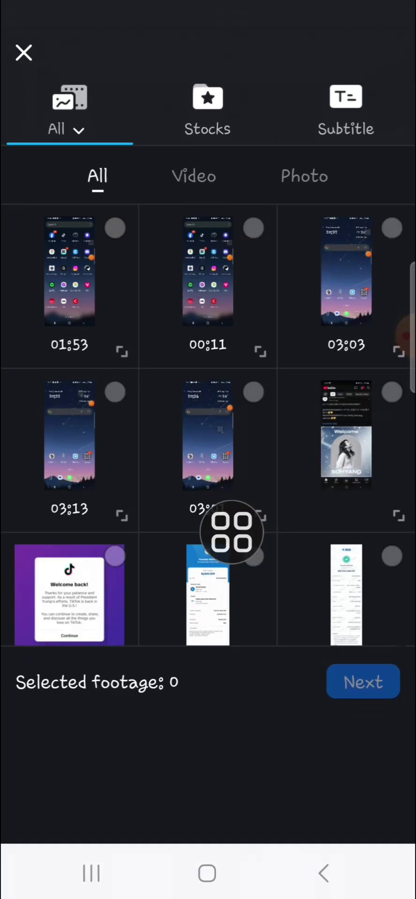
Filter the media picker to videos and open the inshot album
click(199, 175)
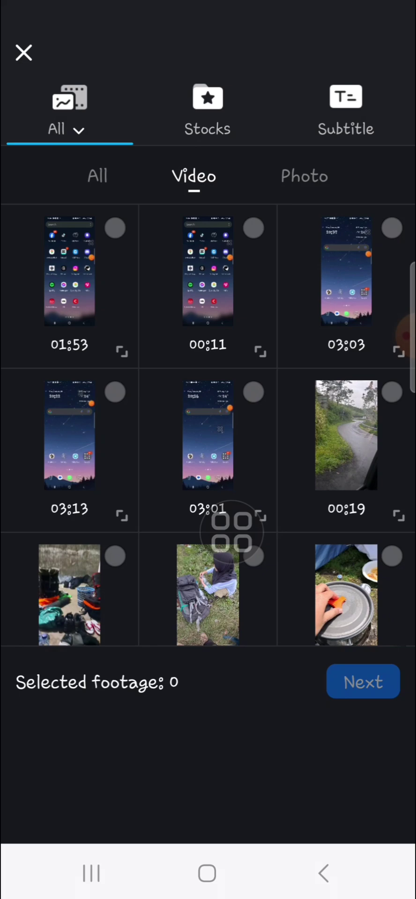
click(67, 129)
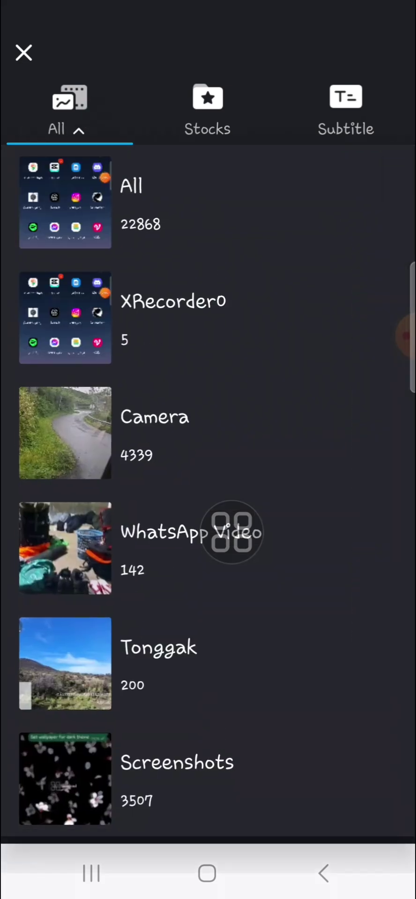
scroll(304, 633, down, 10)
scroll(341, 460, down, 10)
scroll(348, 440, down, 10)
scroll(296, 549, down, 10)
click(157, 417)
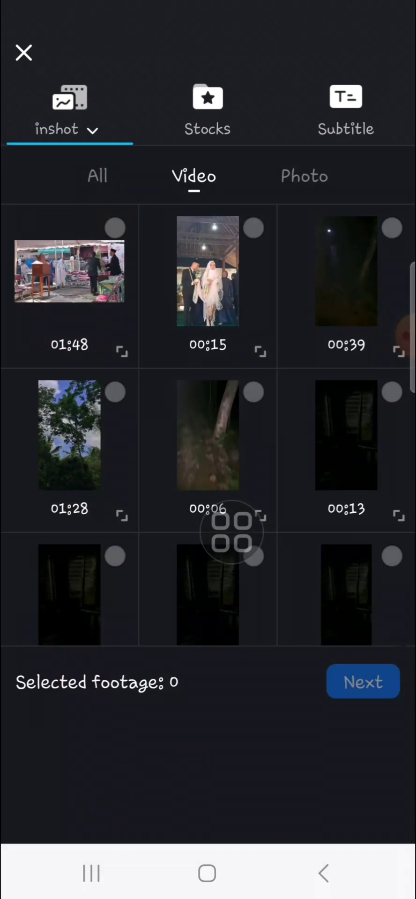
Select the 00:09 wheat-field clip of the woman and load it into the editor
scroll(291, 427, down, 5)
scroll(307, 418, down, 5)
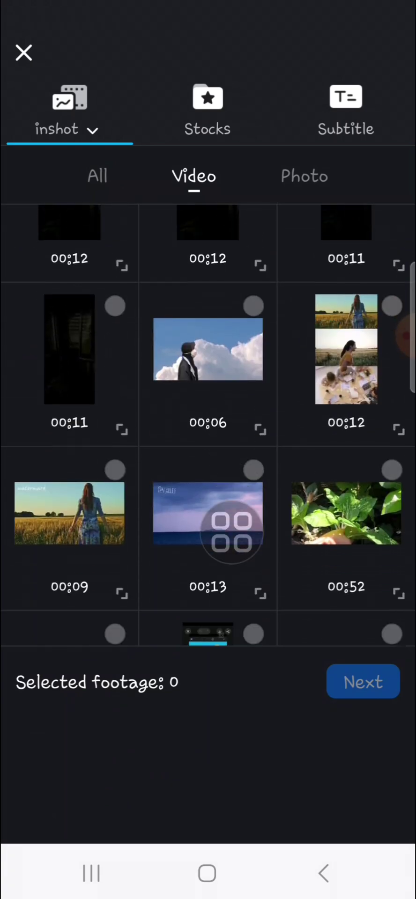
click(115, 470)
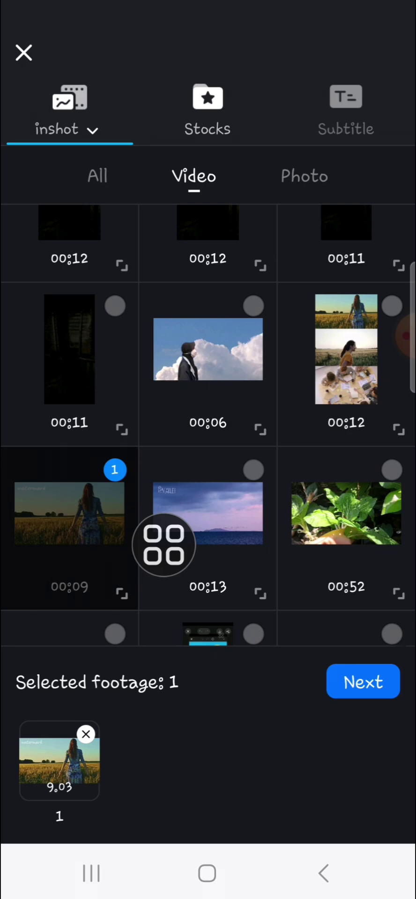
click(359, 684)
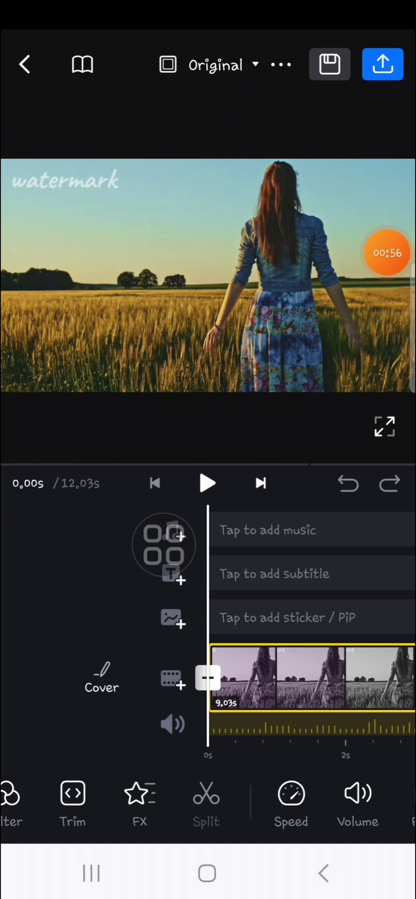
Delete the 3-second 'Directed by' ending, leaving only the 9.03s wheat-field clip selected
drag(266, 691, 117, 691)
click(273, 696)
drag(273, 696, 401, 708)
click(274, 796)
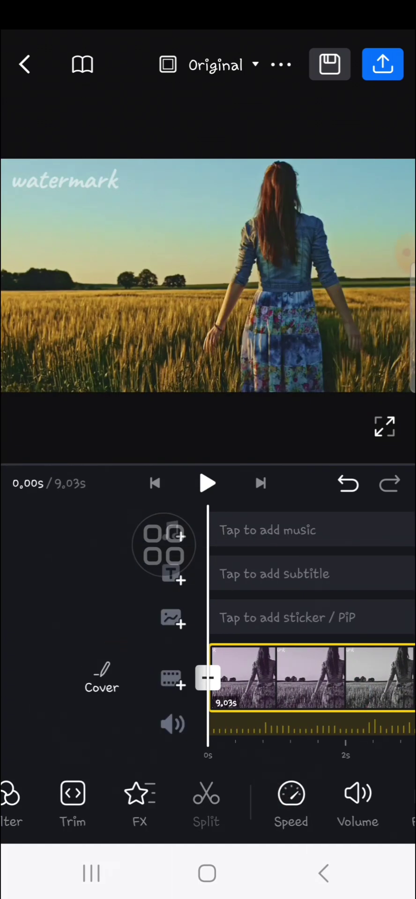
mouse_move(164, 544)
mouse_down()
mouse_move(120, 331)
mouse_move(204, 488)
mouse_move(225, 537)
mouse_up()
click(243, 678)
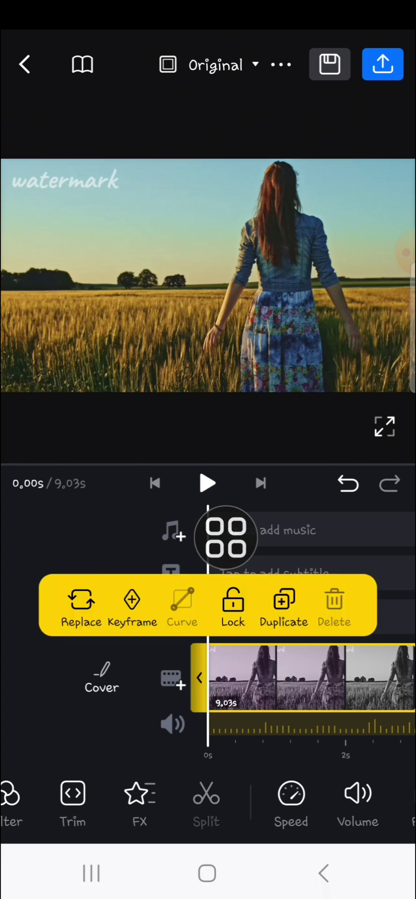
Duplicate the wheat-field clip and move the 9.03-second copy onto the overlay track
click(283, 603)
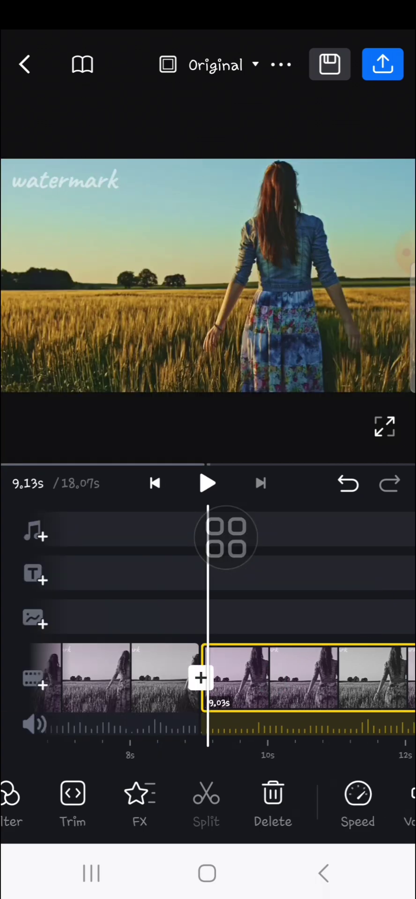
drag(304, 612, 403, 611)
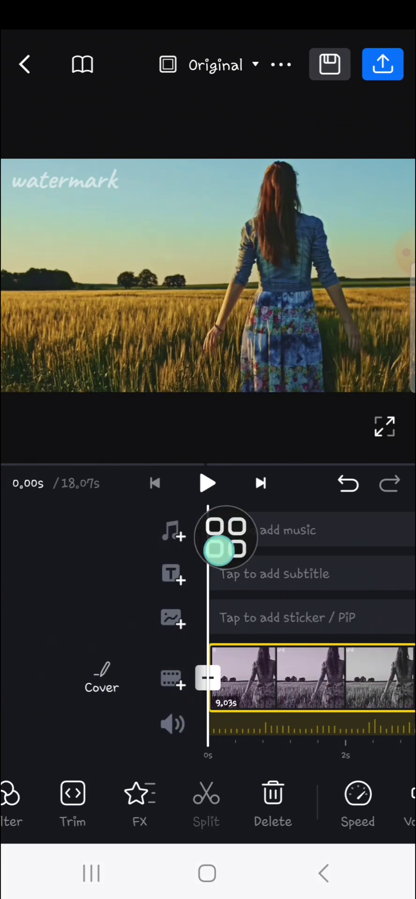
mouse_move(226, 538)
mouse_down()
mouse_move(211, 583)
mouse_move(301, 478)
mouse_up()
mouse_move(321, 629)
mouse_down()
mouse_move(191, 628)
mouse_move(380, 647)
mouse_up()
mouse_move(301, 478)
mouse_down()
mouse_move(215, 603)
mouse_move(333, 465)
mouse_up()
mouse_move(308, 625)
mouse_down()
mouse_move(286, 625)
mouse_move(395, 649)
mouse_up()
mouse_move(333, 464)
mouse_down()
mouse_move(301, 482)
mouse_move(257, 552)
mouse_up()
drag(296, 808, 177, 823)
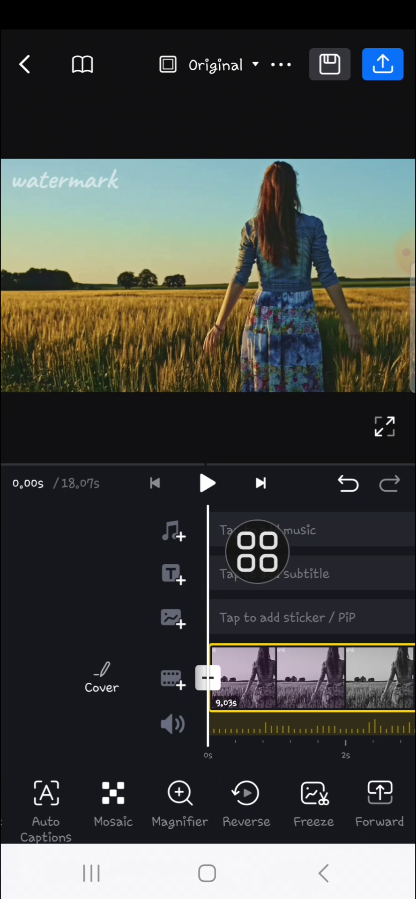
mouse_move(257, 551)
mouse_down()
mouse_move(265, 592)
mouse_move(381, 799)
mouse_move(358, 687)
mouse_move(304, 572)
mouse_move(247, 613)
mouse_move(278, 635)
mouse_move(302, 635)
mouse_move(234, 637)
mouse_up()
click(393, 806)
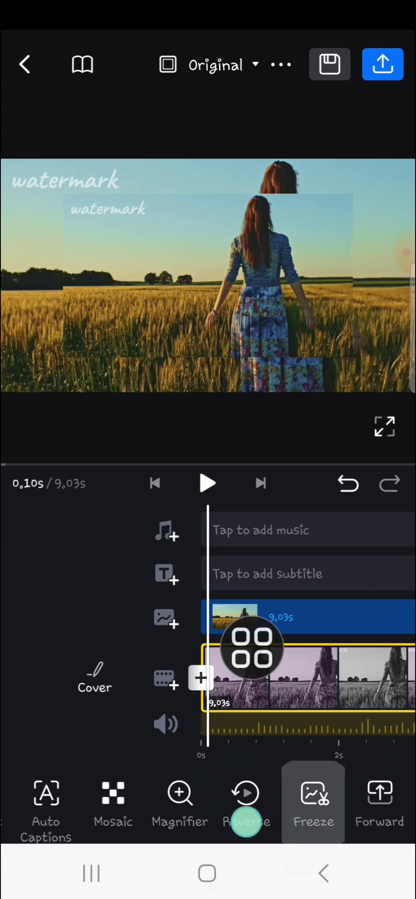
Select the duplicate clip on the overlay track for editing
scroll(225, 819, left, 10)
scroll(221, 817, left, 5)
scroll(281, 817, left, 5)
click(264, 798)
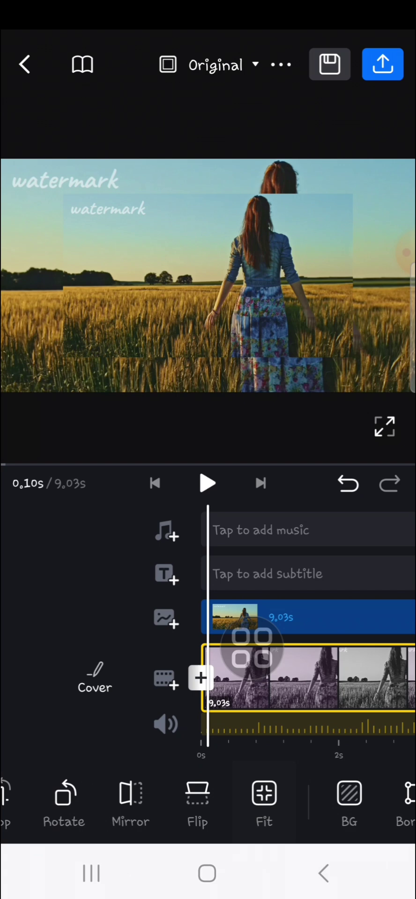
click(264, 796)
click(264, 796)
click(318, 617)
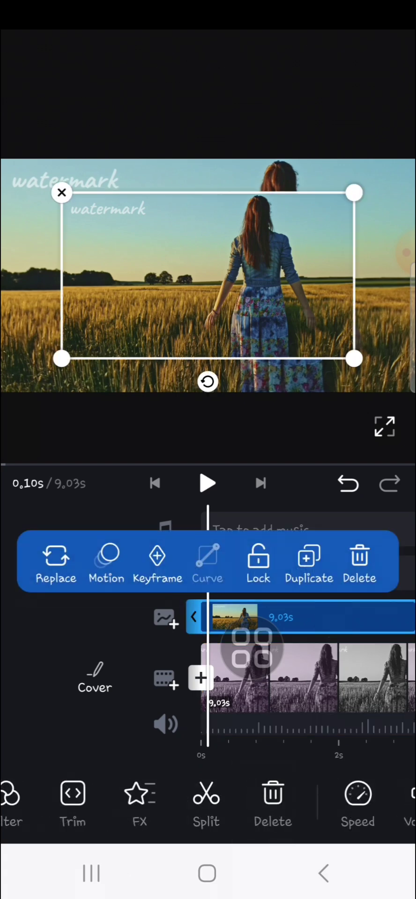
click(350, 683)
click(345, 624)
Scale the overlay copy with Fill to cover the whole frame, then reselect it
drag(303, 813, 117, 814)
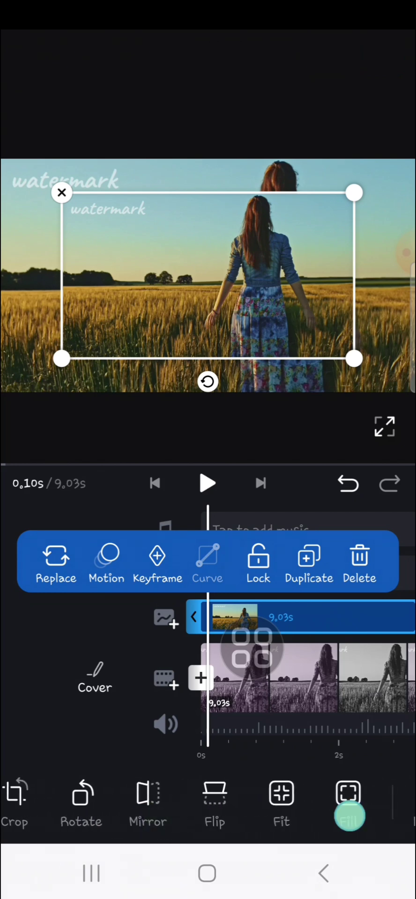
drag(348, 811, 250, 812)
click(183, 796)
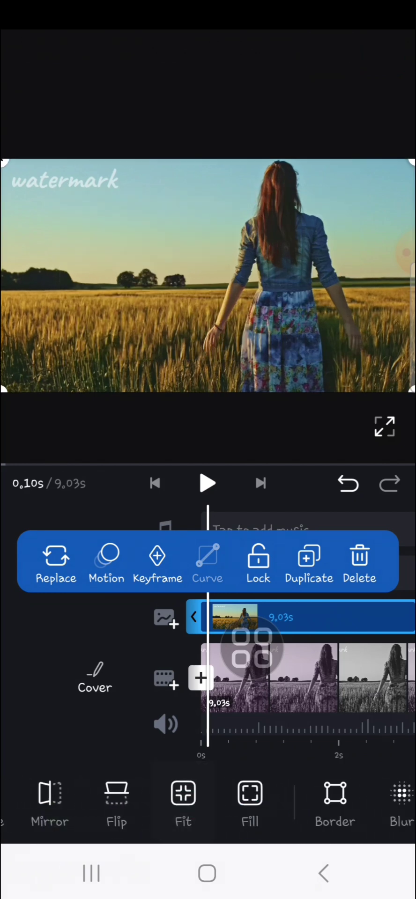
click(304, 679)
click(404, 252)
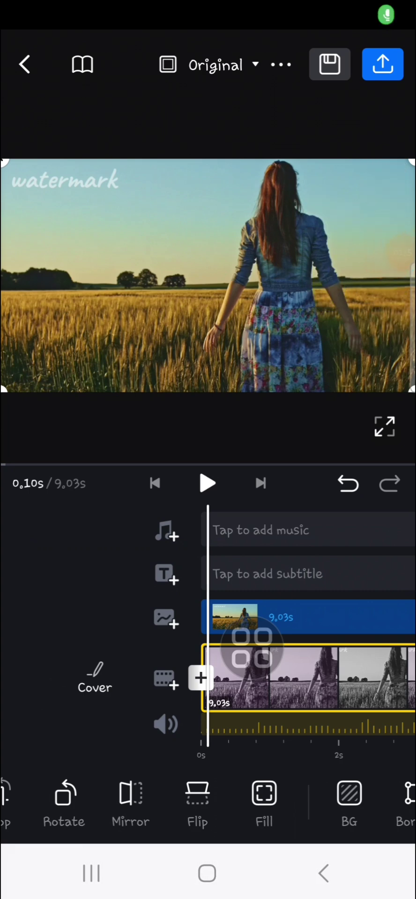
mouse_move(251, 648)
mouse_down()
mouse_move(267, 531)
mouse_move(266, 400)
mouse_up()
click(328, 617)
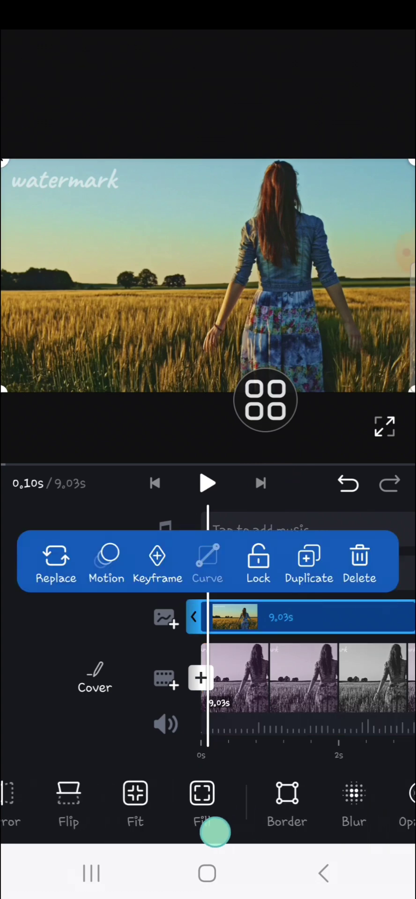
drag(252, 813, 94, 814)
Apply a Rectangle mask to the overlay copy
click(234, 801)
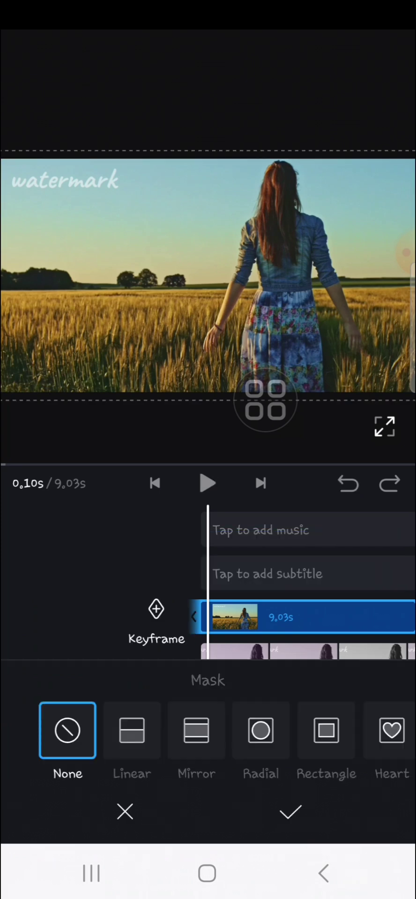
drag(346, 742, 301, 778)
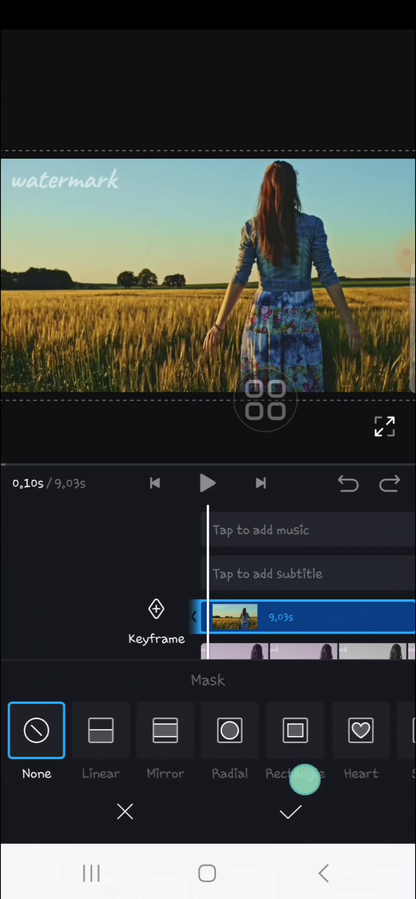
drag(289, 777, 241, 777)
click(243, 731)
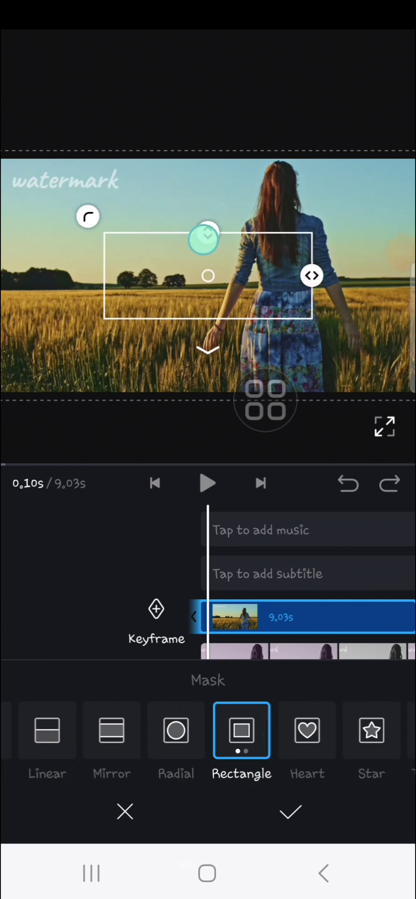
Shrink the mask into a thin sky strip at the top, right of the watermark
drag(207, 206, 207, 255)
drag(311, 276, 291, 281)
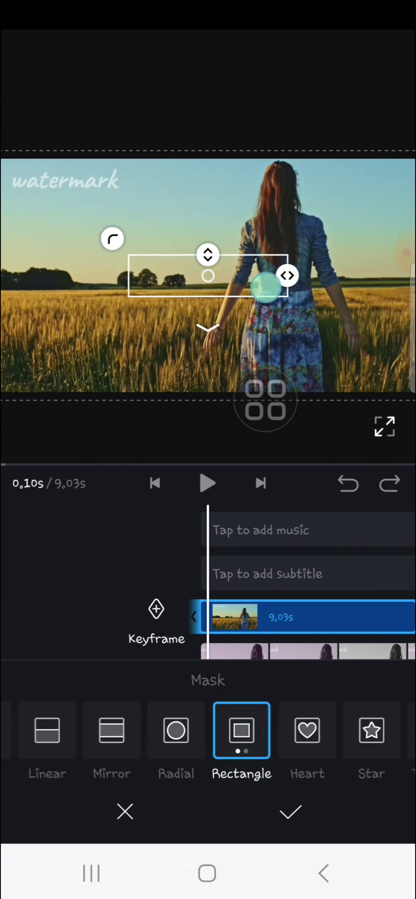
mouse_move(236, 271)
mouse_down()
mouse_move(241, 217)
mouse_move(230, 178)
mouse_up()
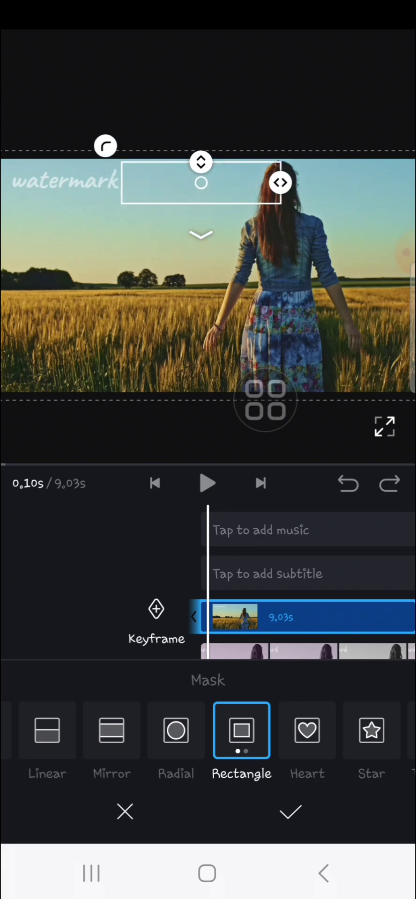
drag(280, 183, 272, 183)
drag(201, 163, 199, 168)
drag(276, 185, 251, 183)
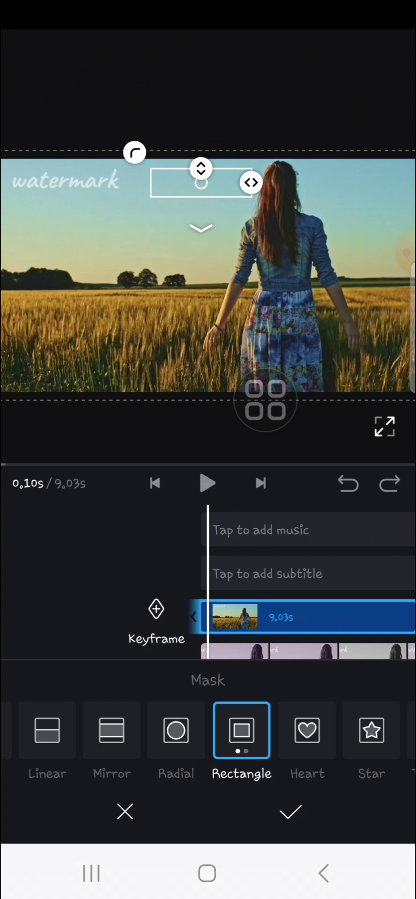
Confirm the mask and slide the overlay left so its sky patch covers the watermark
click(290, 812)
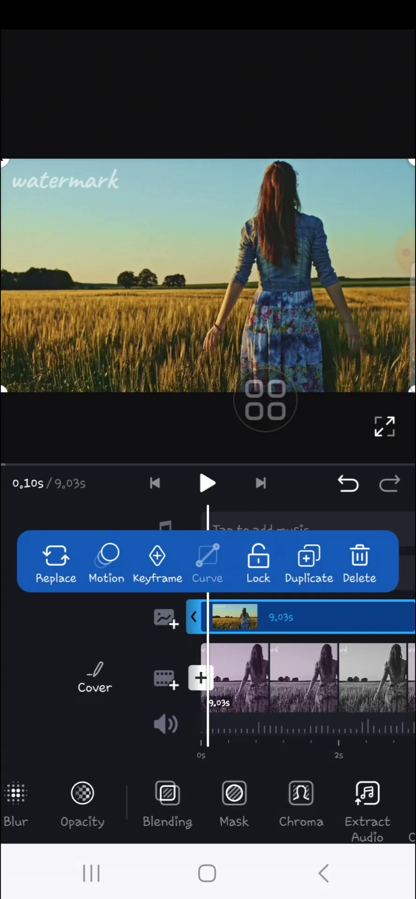
mouse_move(303, 282)
mouse_down()
mouse_move(234, 285)
mouse_move(185, 279)
mouse_up()
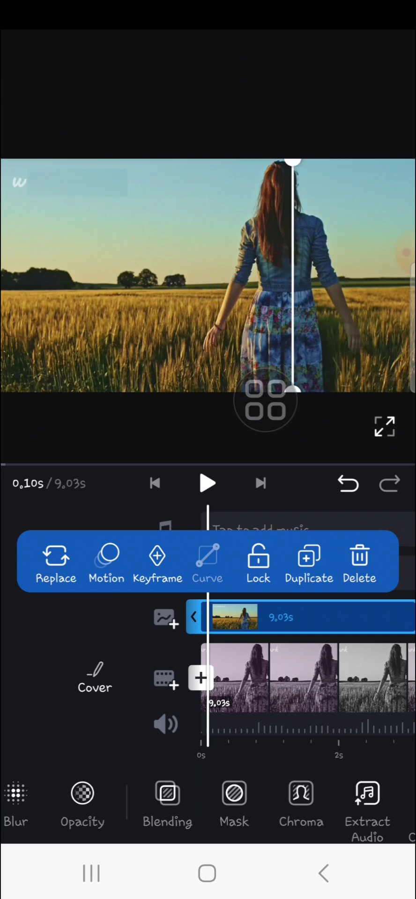
mouse_move(193, 348)
mouse_down()
mouse_move(206, 227)
mouse_move(205, 255)
mouse_up()
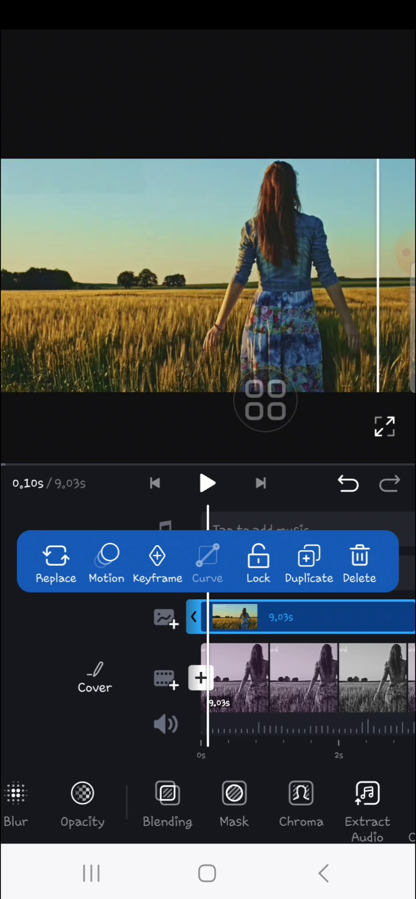
drag(211, 819, 355, 819)
drag(220, 833, 333, 833)
drag(164, 840, 355, 840)
drag(217, 815, 370, 817)
drag(196, 821, 305, 821)
click(26, 801)
Set the overlay's Exposure adjustment to +5
click(75, 811)
click(32, 801)
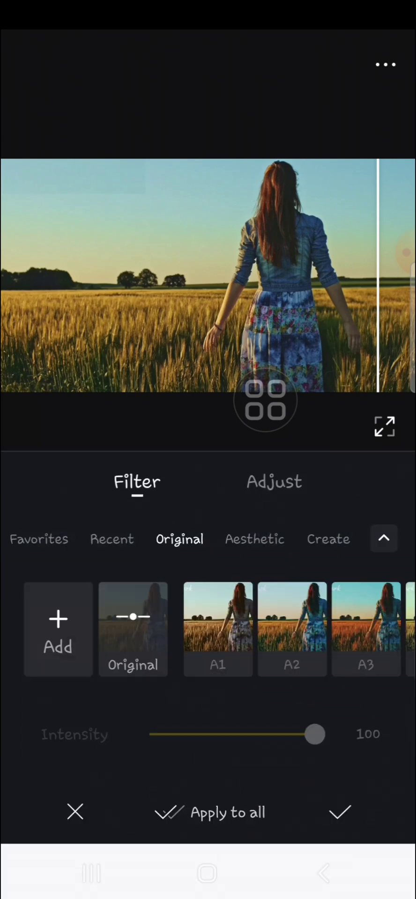
click(274, 479)
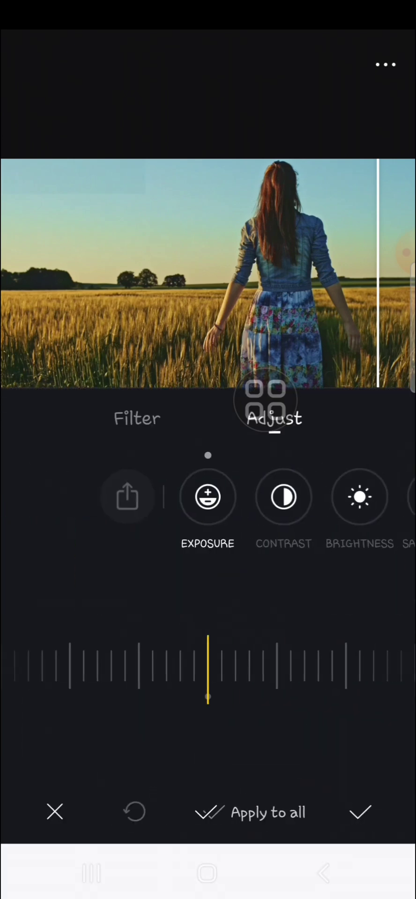
drag(303, 665, 289, 665)
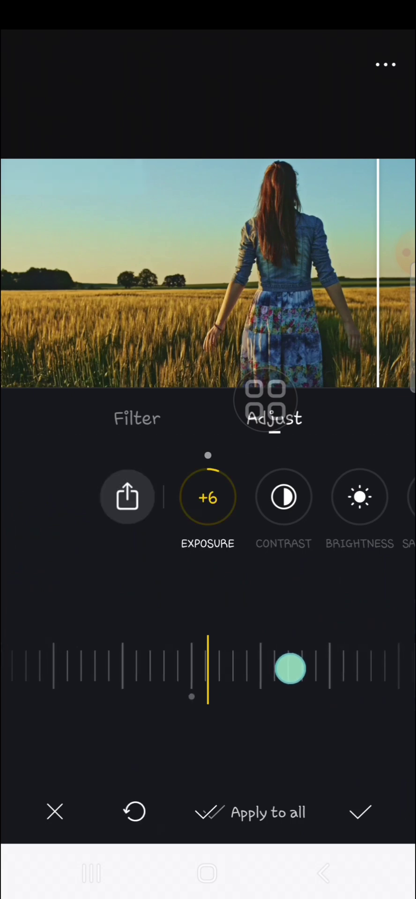
drag(289, 667, 294, 668)
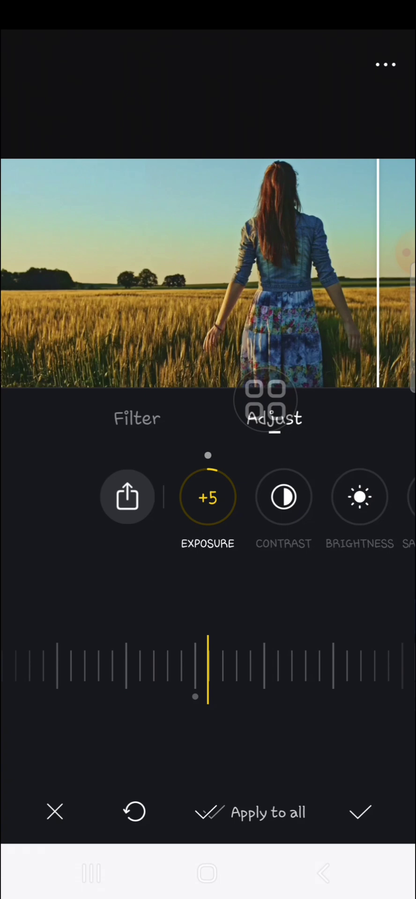
Apply the +5 exposure, then play and pause the preview to check the watermark
click(360, 812)
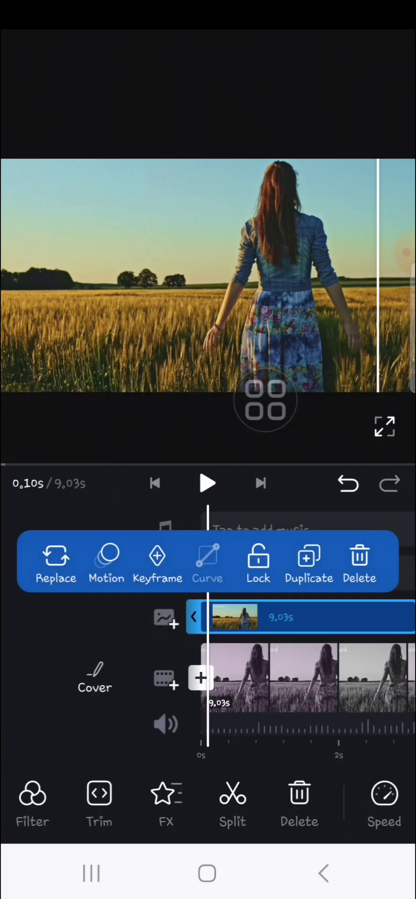
click(53, 703)
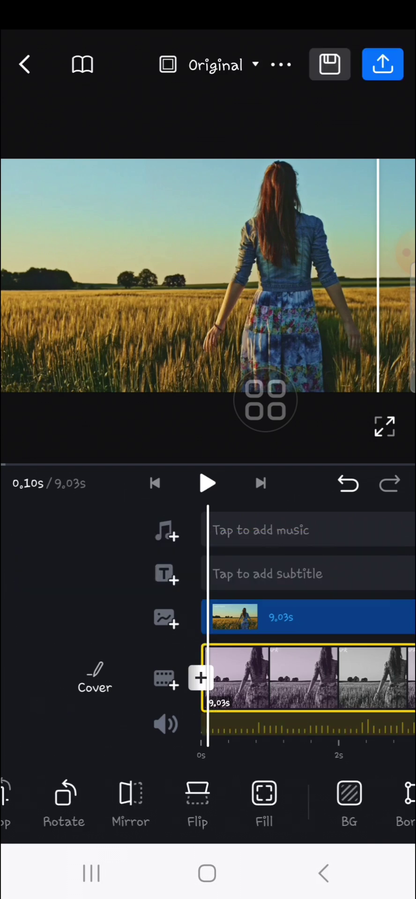
click(405, 253)
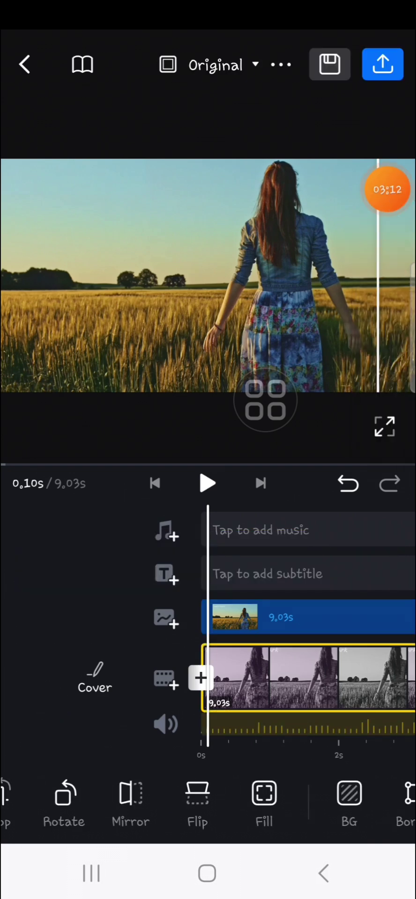
click(207, 483)
click(207, 483)
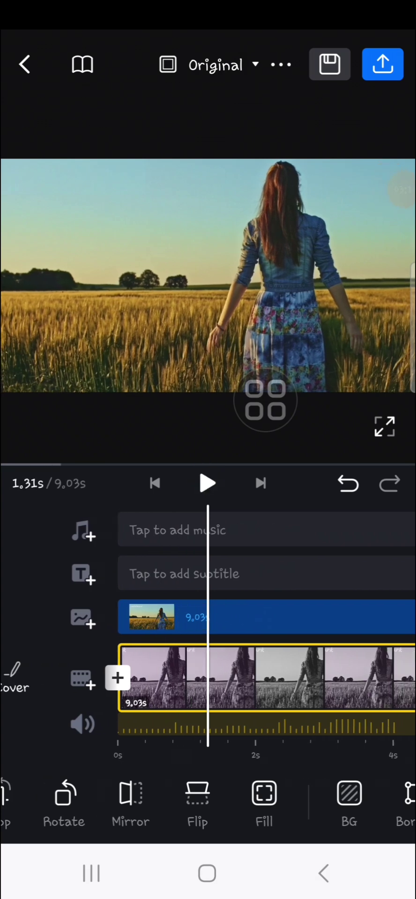